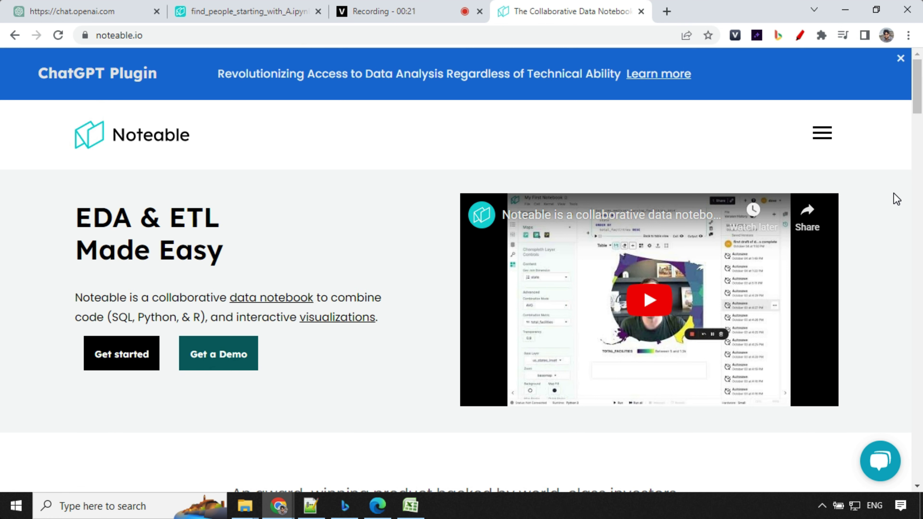
- Scroll through the earlier Noteable conversation, then show the plugin list in a new GPT-4 chat
scroll(897, 198, "down", 8)
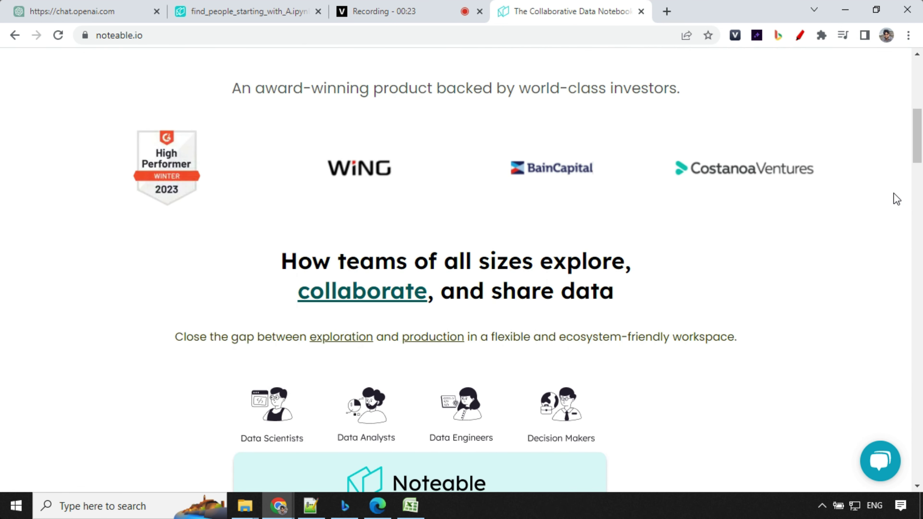
scroll(896, 199, "down", 8)
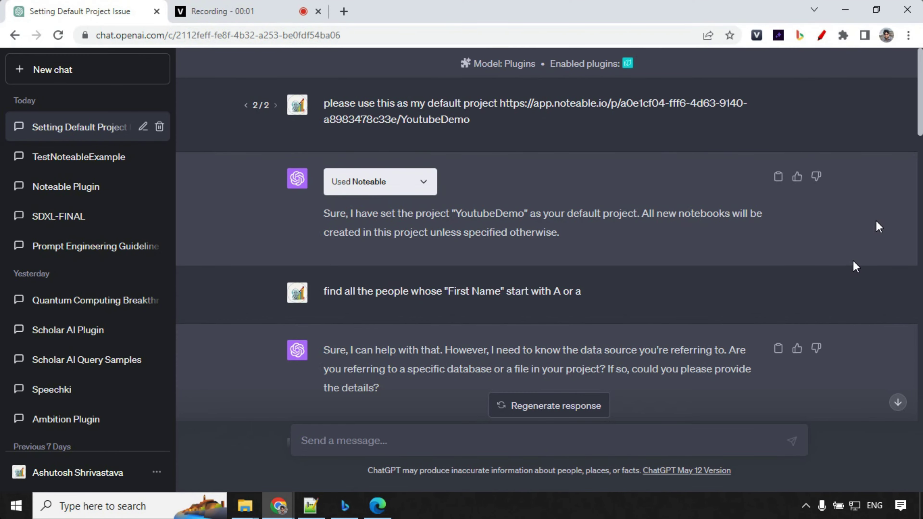
scroll(877, 221, "down", 15)
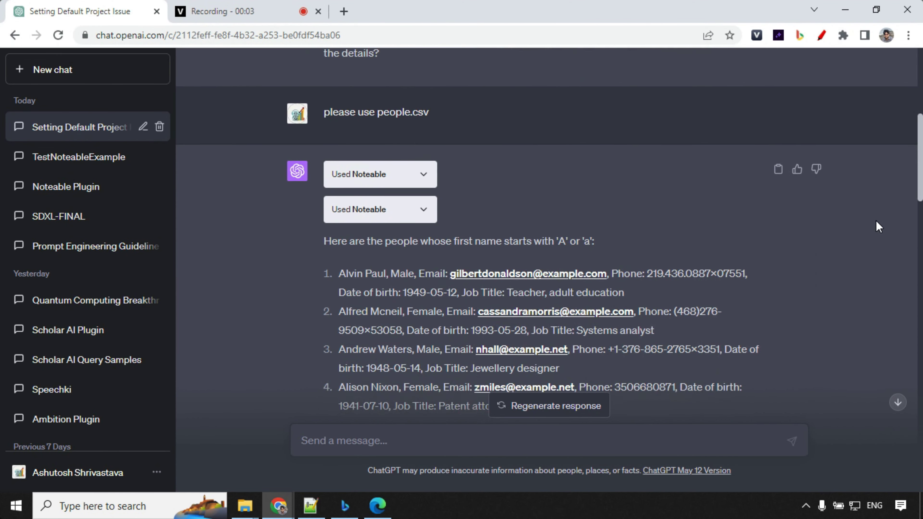
scroll(876, 221, "down", 9)
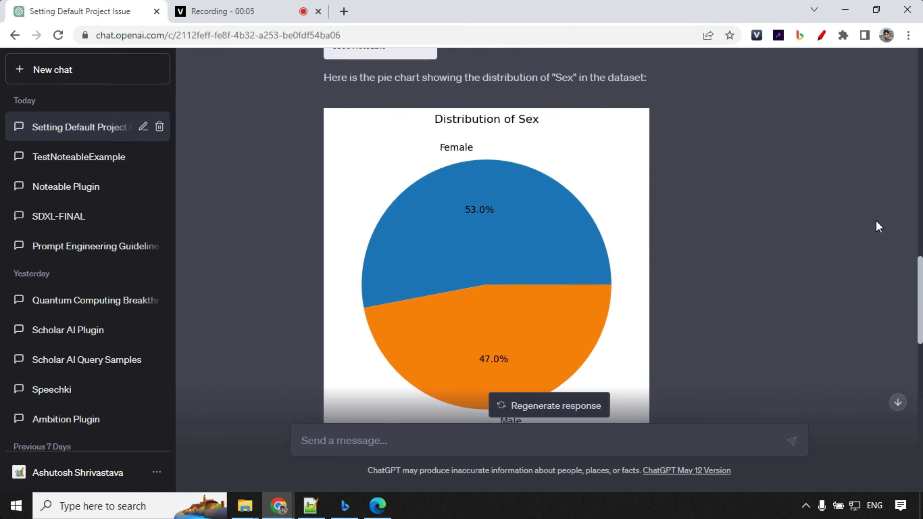
scroll(877, 221, "down", 12)
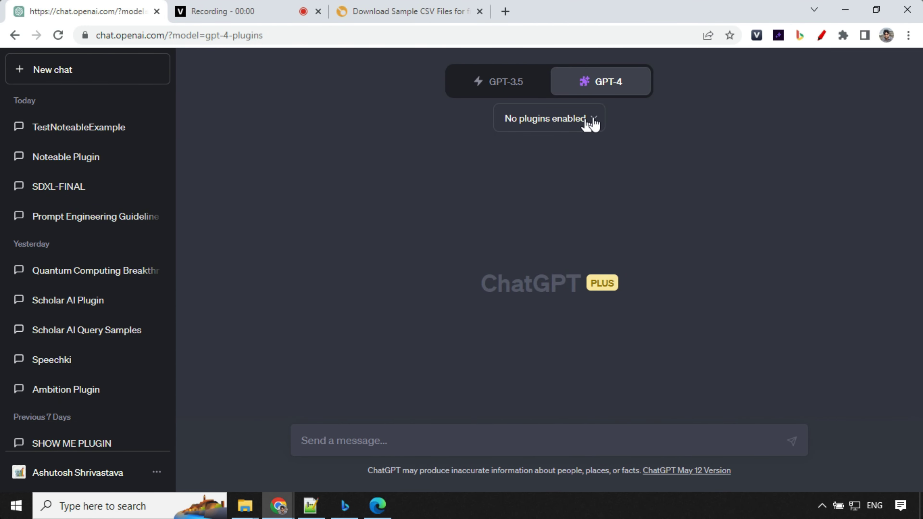
left_click(591, 124)
scroll(586, 223, "down", 1)
- Install the Noteable plugin from page 2 of the plugin store and complete its sign-in
scroll(587, 223, "down", 5)
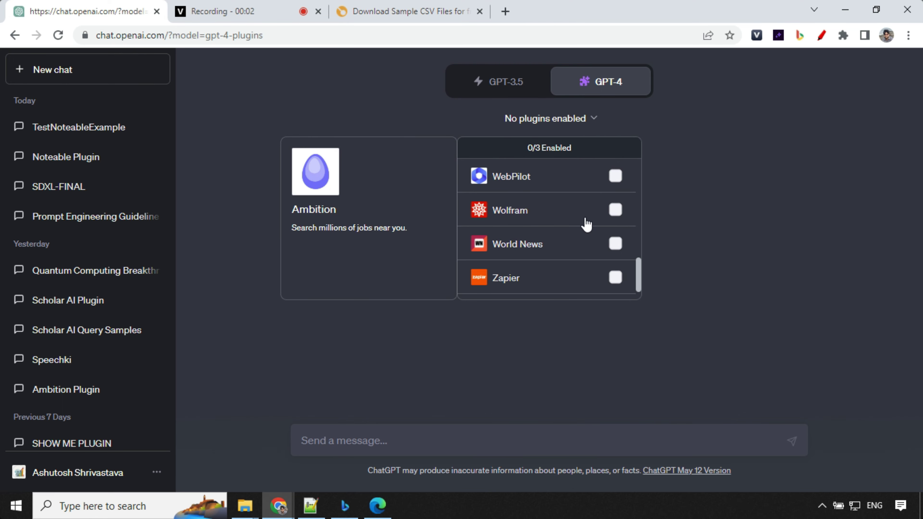
left_click(531, 283)
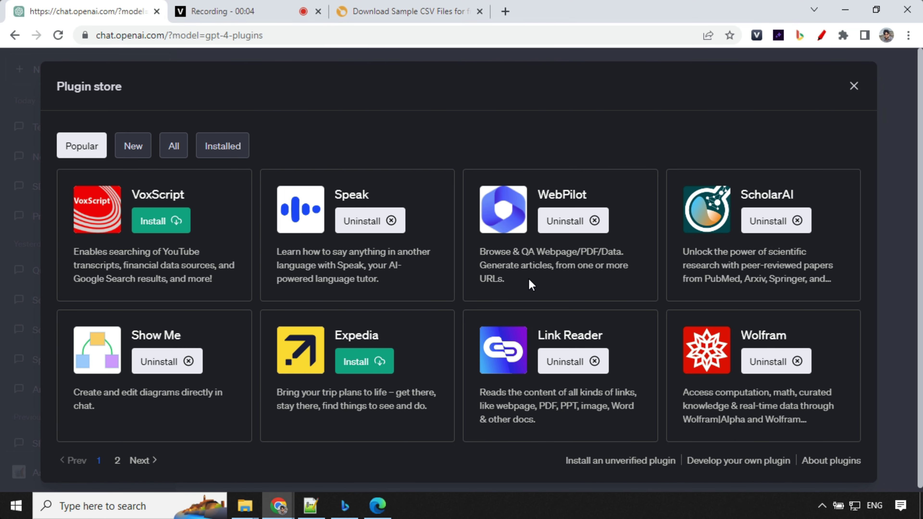
left_click(142, 461)
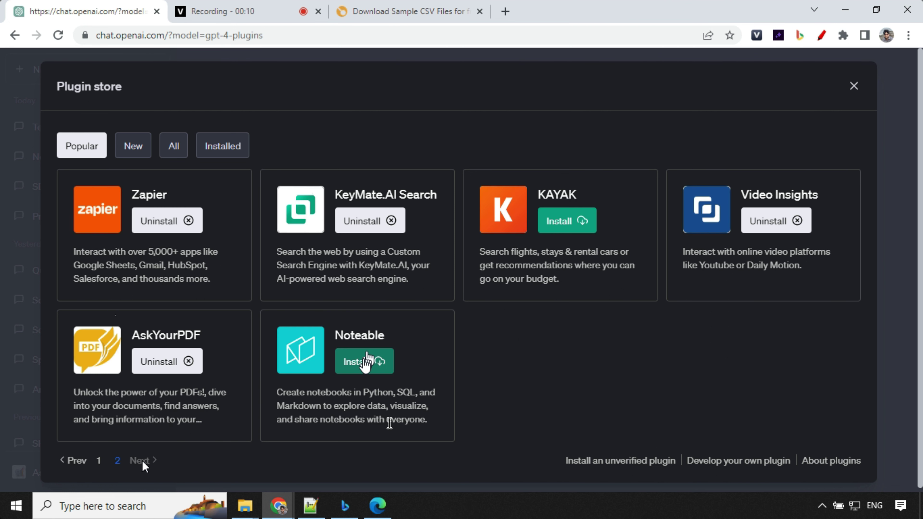
left_click(366, 363)
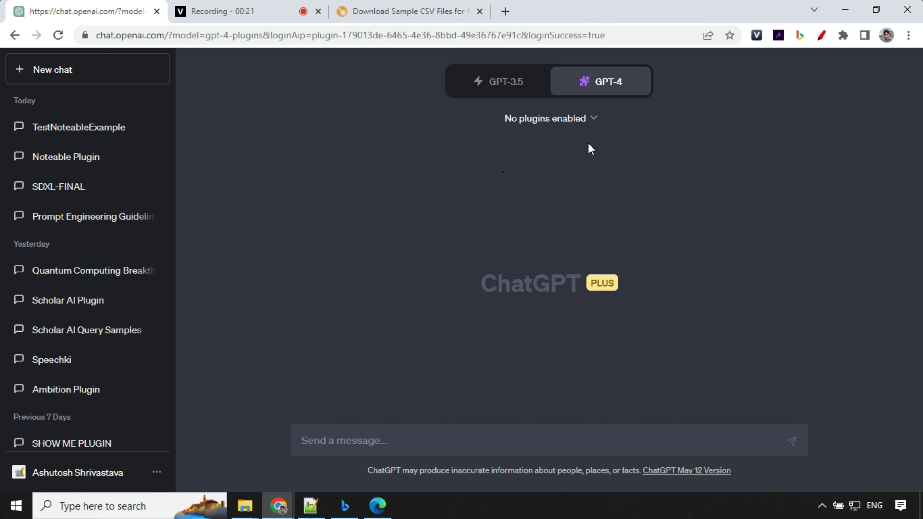
- Confirm Noteable is ticked in the plugins list, showing 1/3 Enabled
left_click(757, 270)
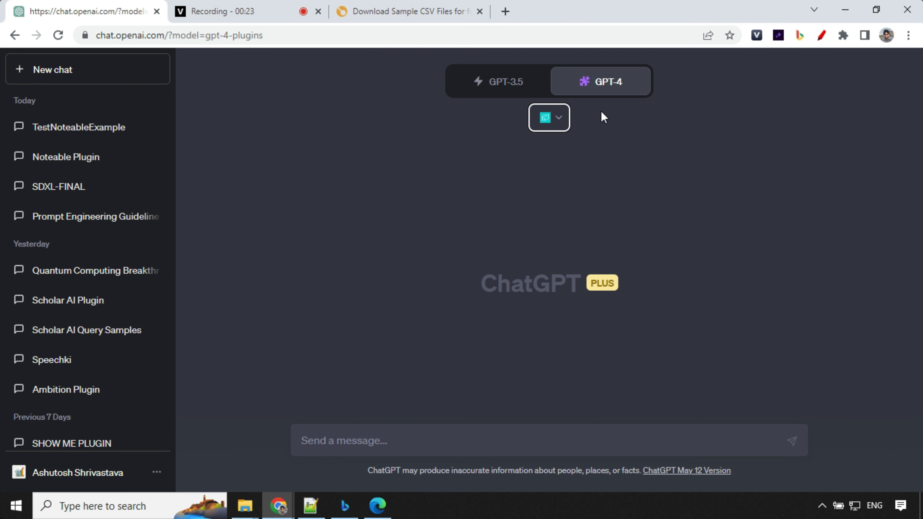
left_click(561, 119)
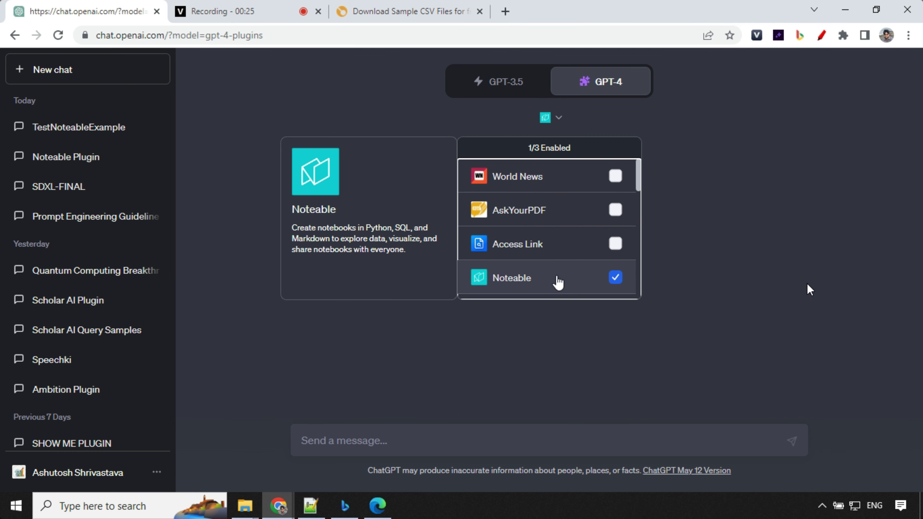
left_click(546, 359)
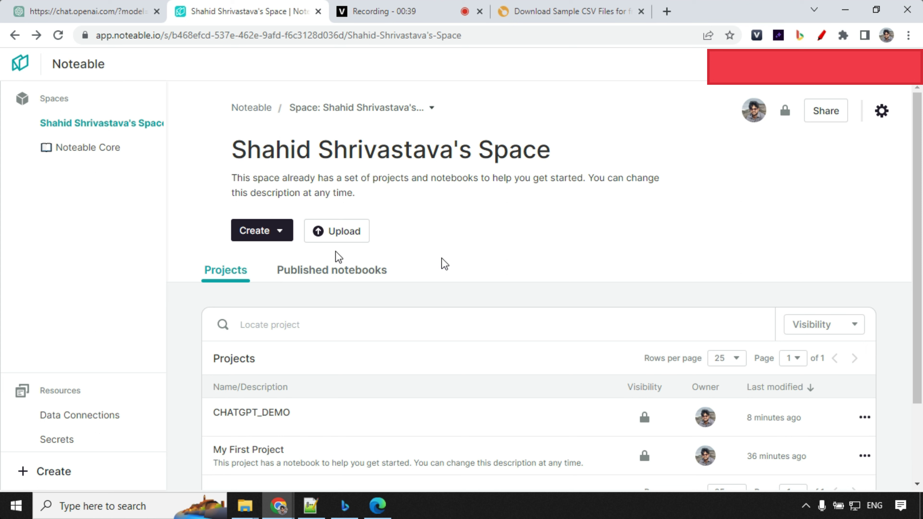
- Create a new Noteable project named YoutubeDemo via Create > Project
left_click(280, 235)
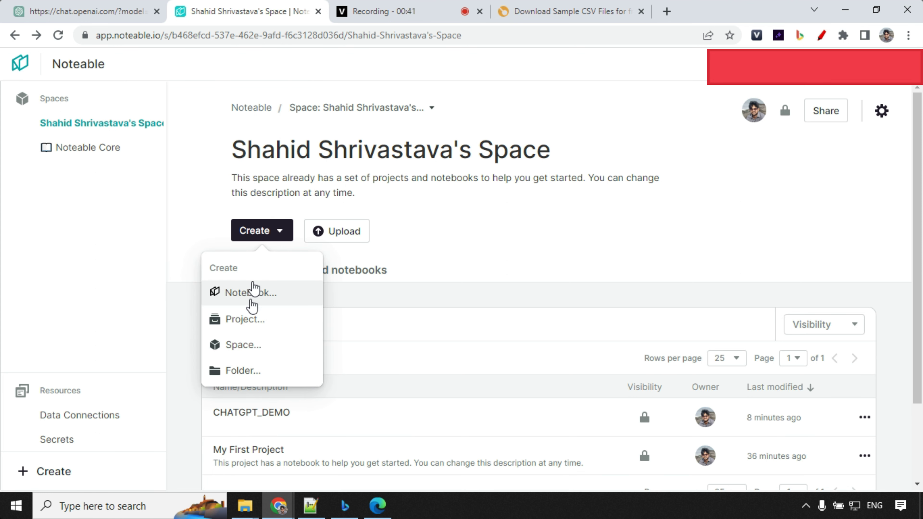
left_click(243, 319)
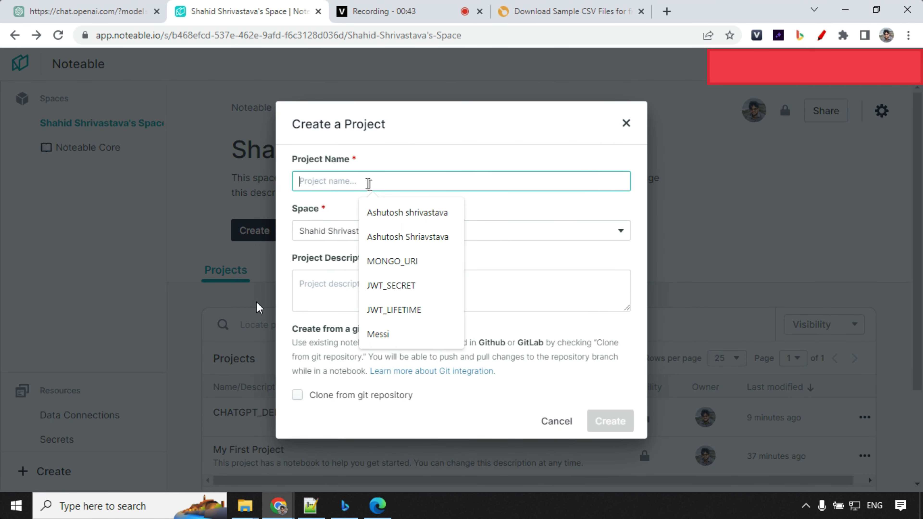
type("YOu")
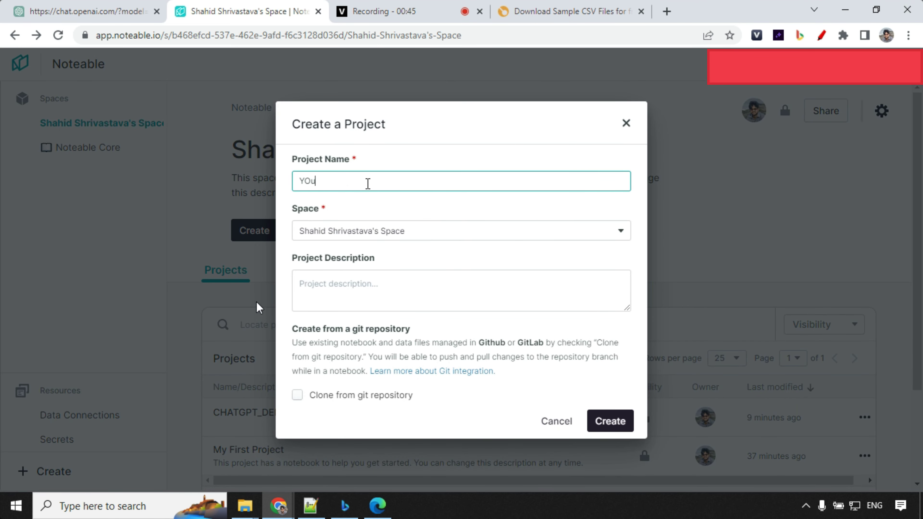
type("tubeDemo")
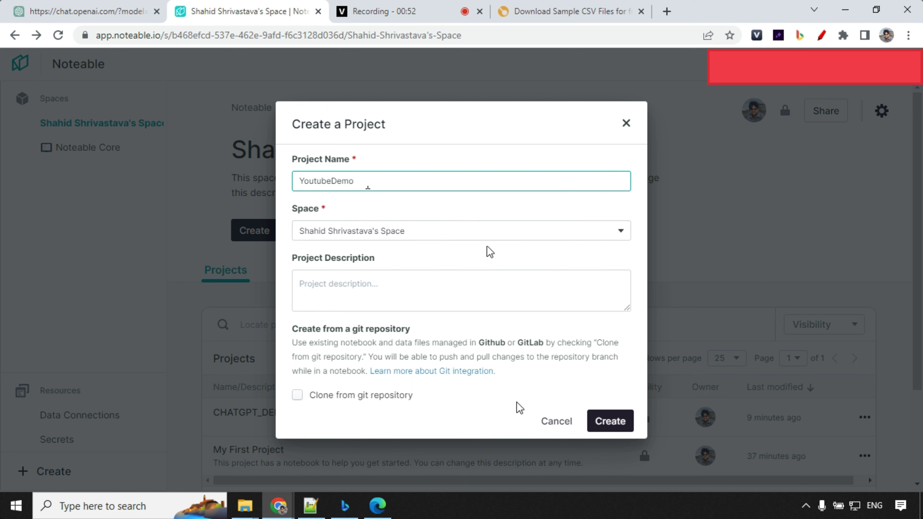
left_click(605, 422)
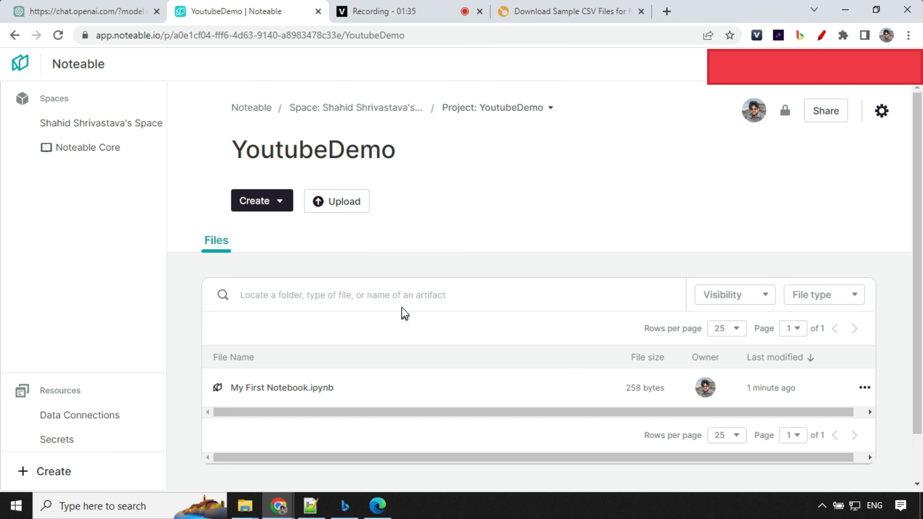
- Open the 100-record people-100.csv file from Datablist's People Dataset in a new tab
left_click(570, 11)
scroll(393, 301, "up", 5)
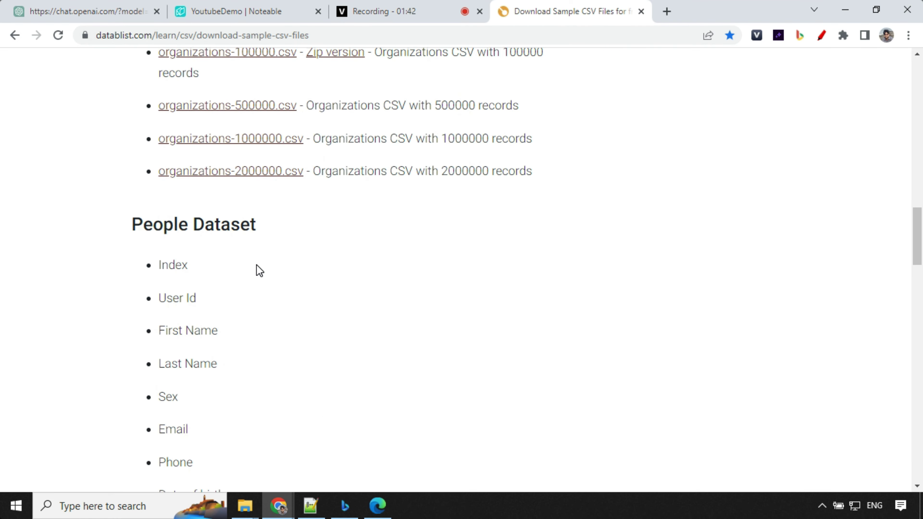
scroll(259, 271, "down", 3)
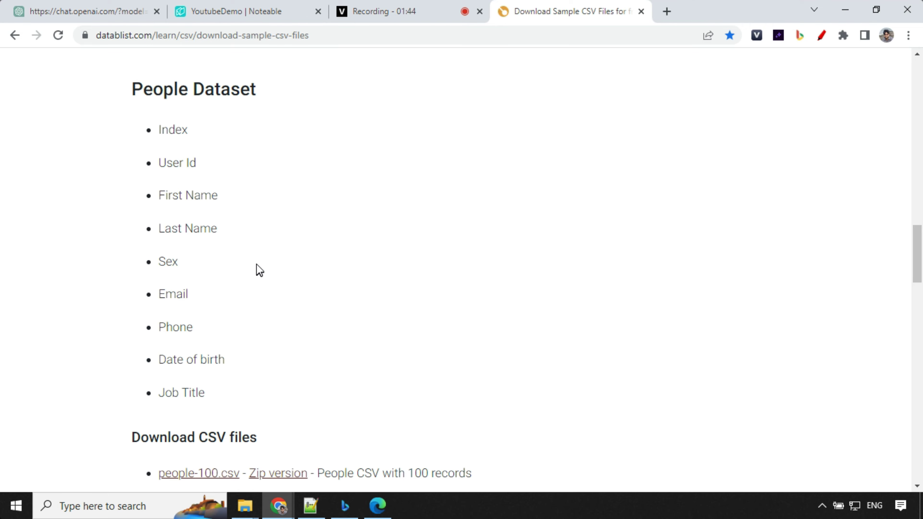
scroll(259, 270, "down", 3)
left_click(216, 338)
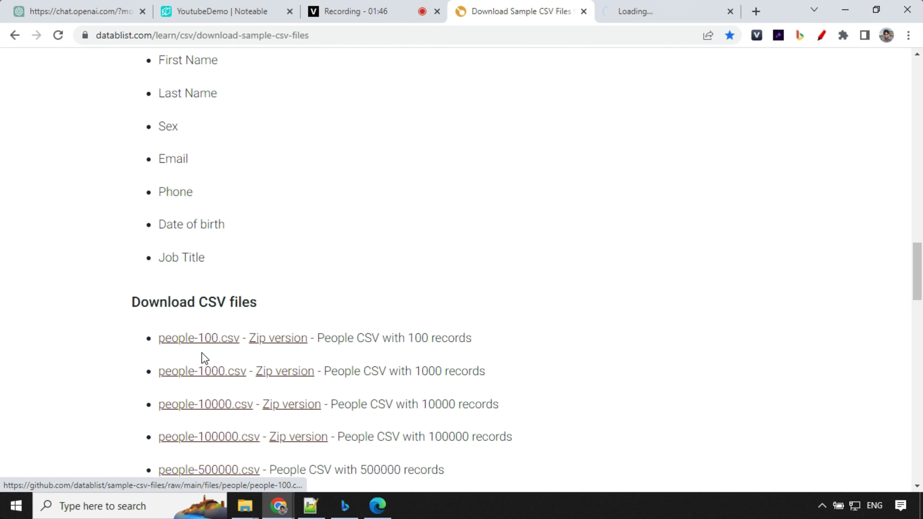
left_click(669, 20)
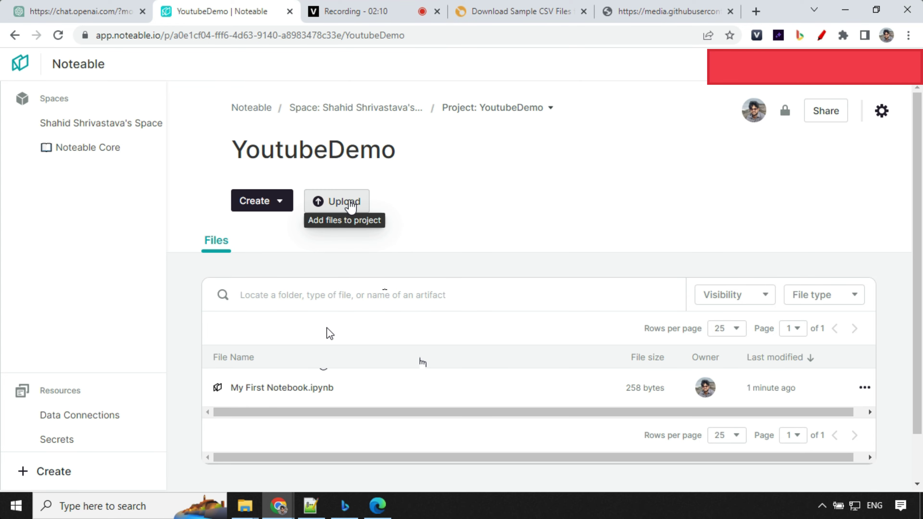
- Upload the people file from the computer into YoutubeDemo and open people.csv
left_click(348, 202)
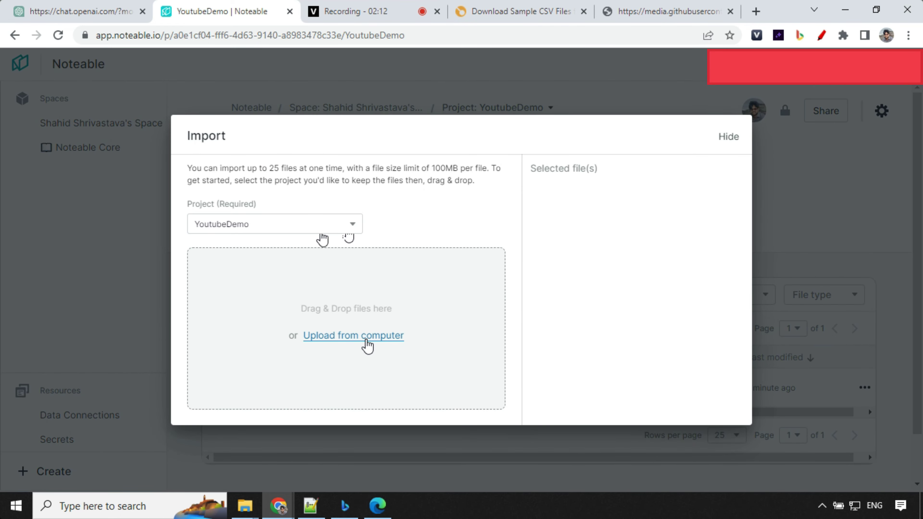
left_click(368, 337)
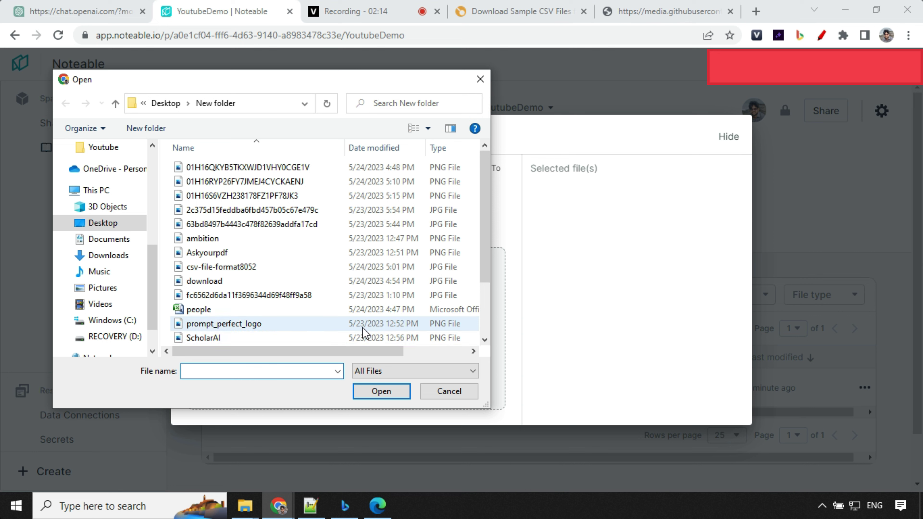
scroll(282, 333, "down", 1)
left_click(279, 267)
left_click(384, 394)
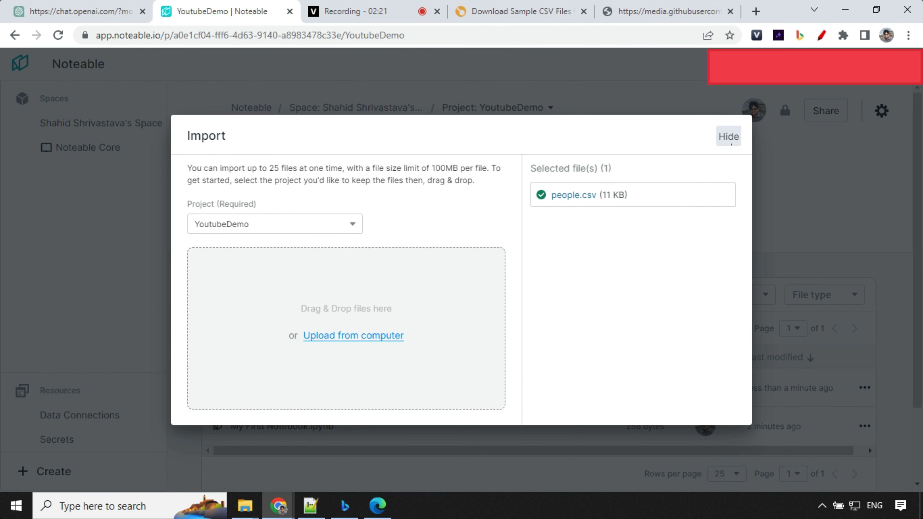
left_click(736, 140)
scroll(347, 361, "down", 1)
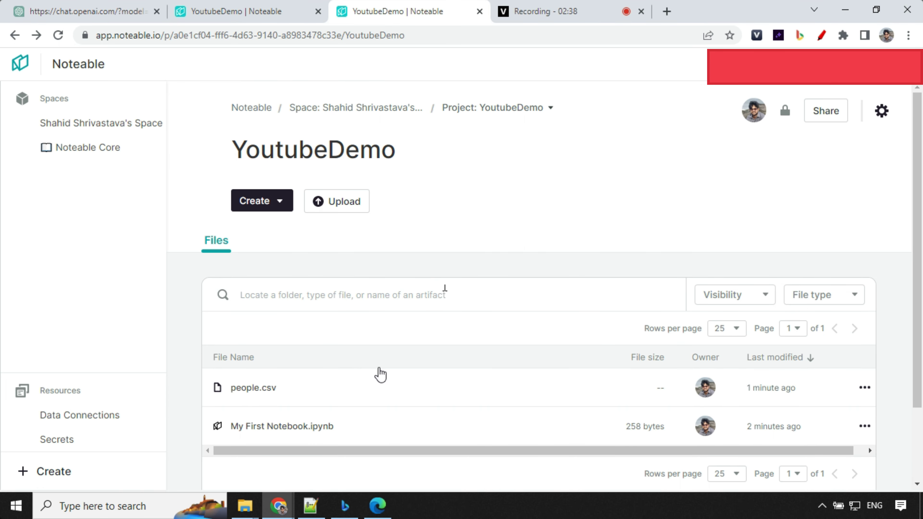
left_click(238, 387)
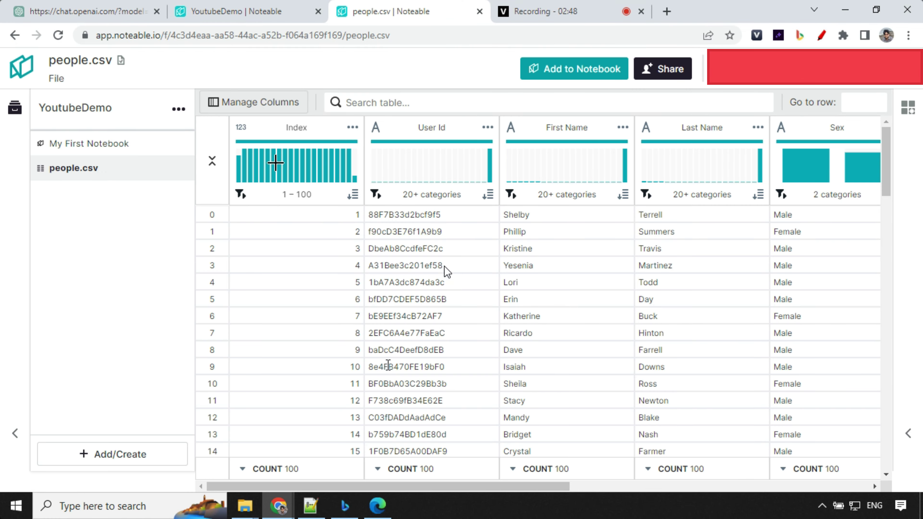
- Browse the rows and columns of the 100-row people.csv table, then return to ChatGPT
scroll(447, 271, "down", 5)
scroll(408, 276, "up", 5)
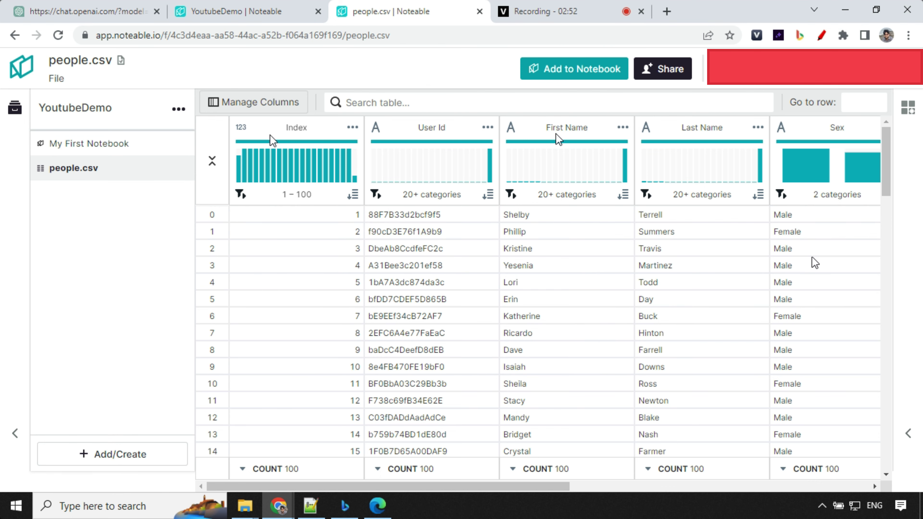
left_click_drag(569, 486, 867, 486)
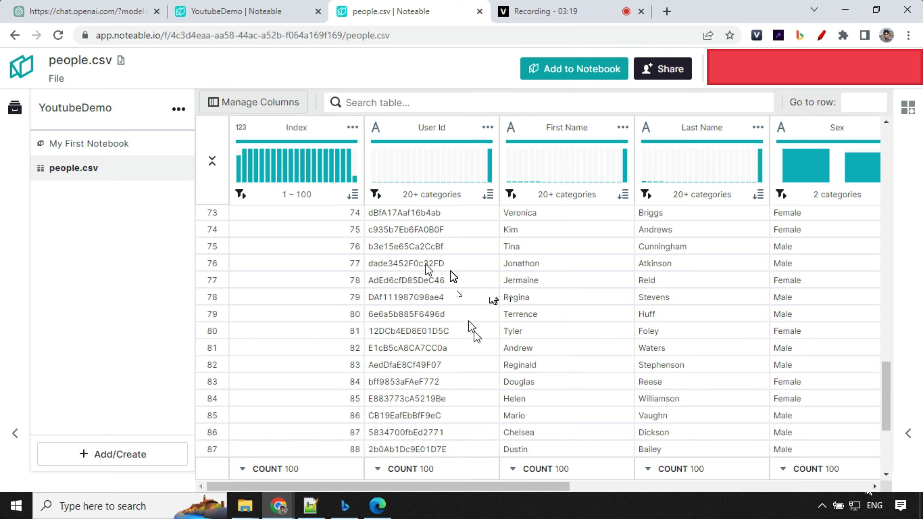
left_click(62, 11)
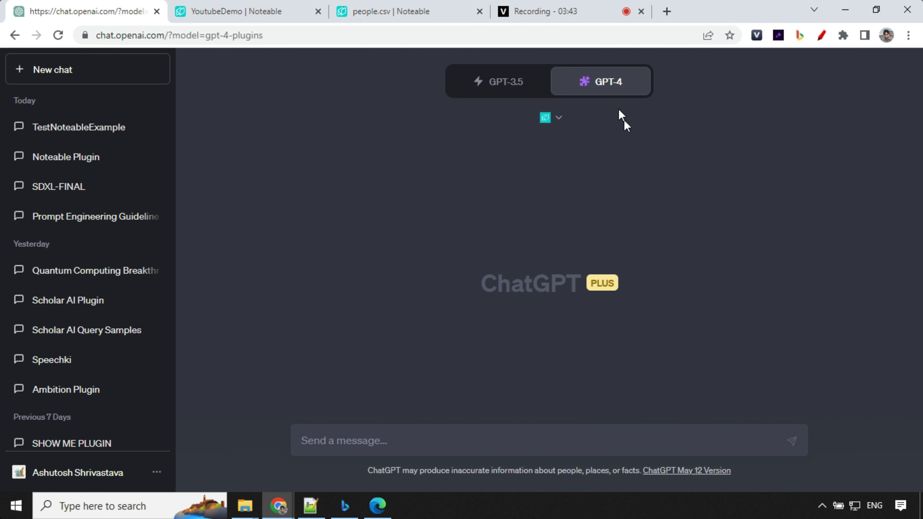
- Send a request, with the project URL, to make YoutubeDemo the default Noteable project
left_click(560, 120)
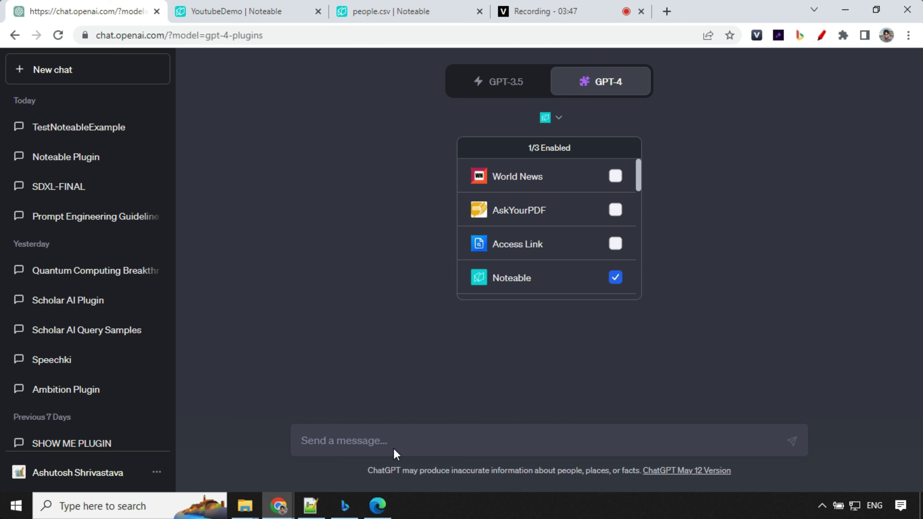
left_click(398, 442)
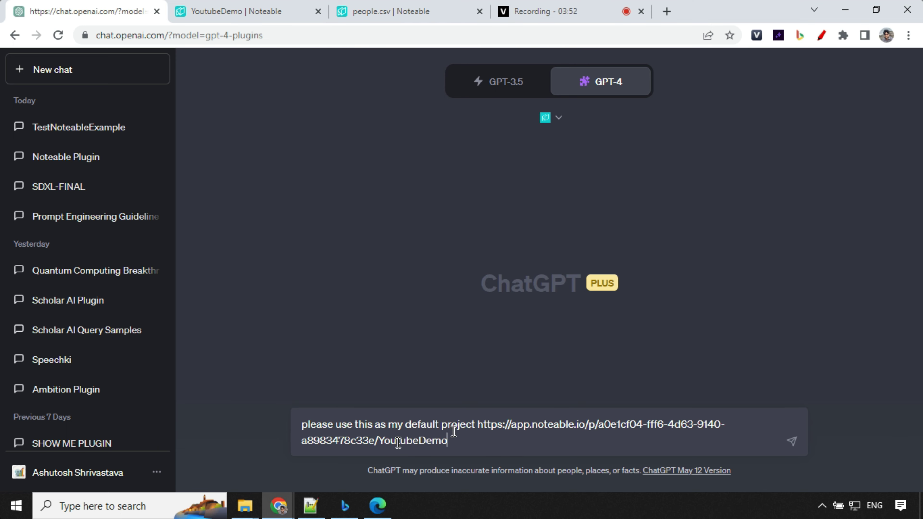
left_click_drag(479, 423, 485, 439)
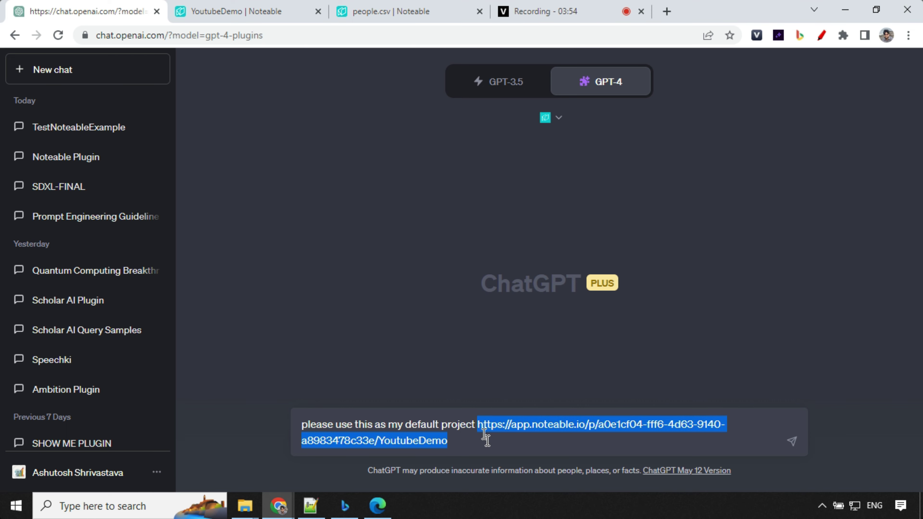
left_click(278, 8)
left_click(429, 33)
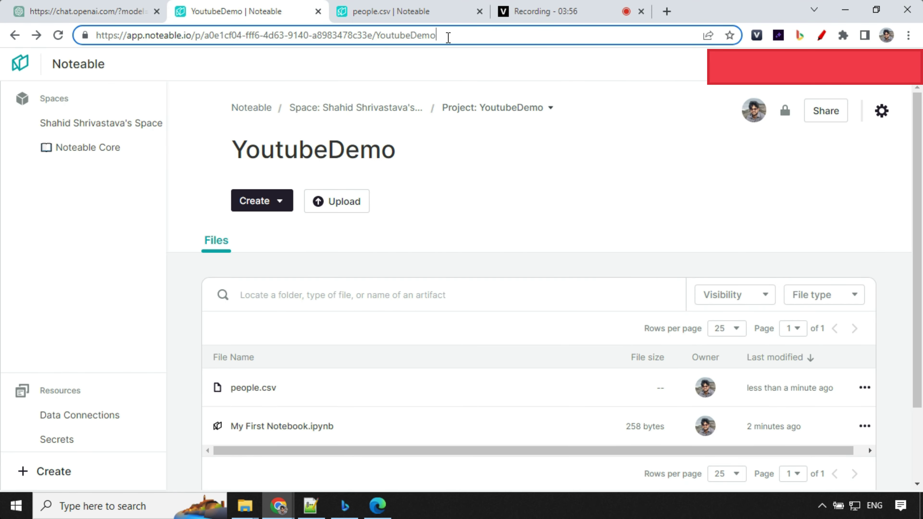
left_click_drag(457, 38, 74, 21)
left_click(82, 15)
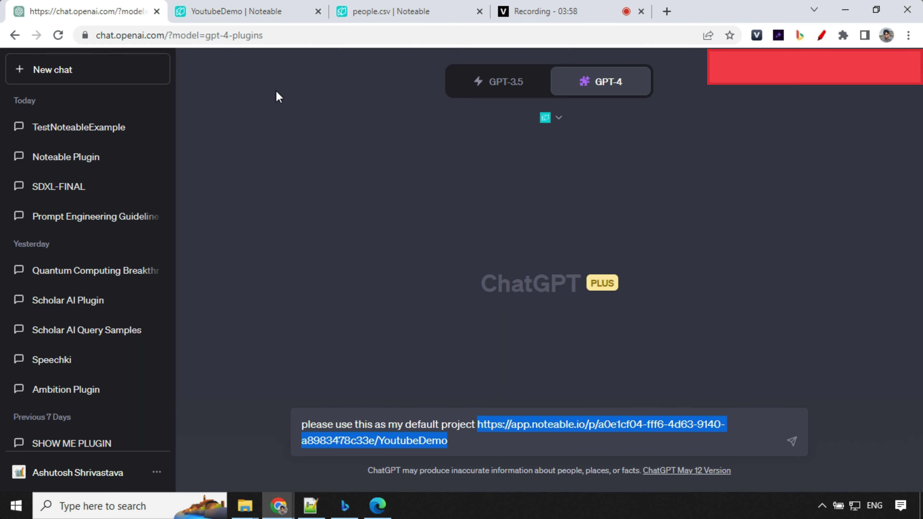
left_click(767, 452)
left_click(794, 442)
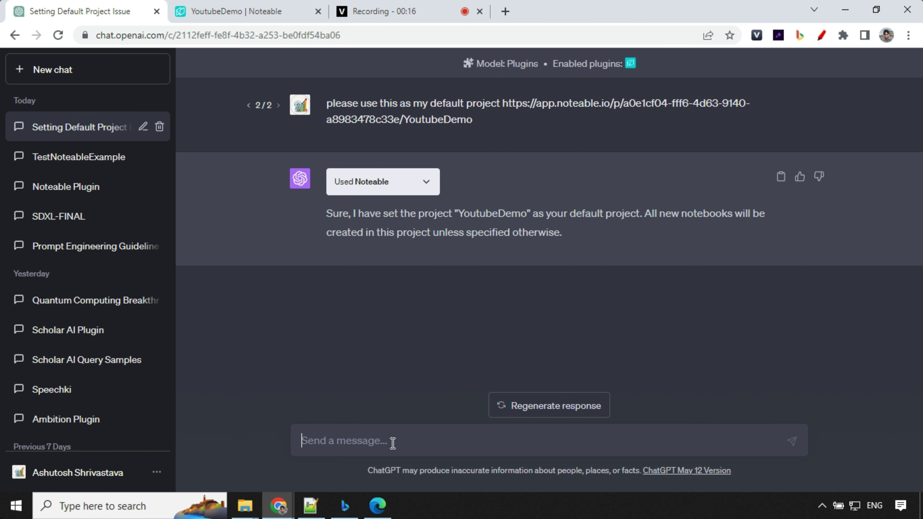
- Ask for people whose first name starts with A, then reply 'please use people.csv'
type("find all the people whose \"First Name\" start with A or a")
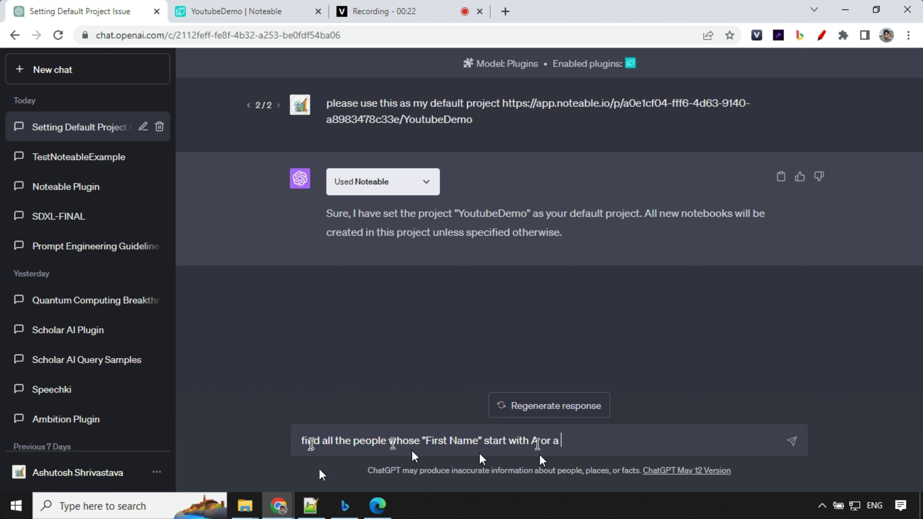
left_click(792, 440)
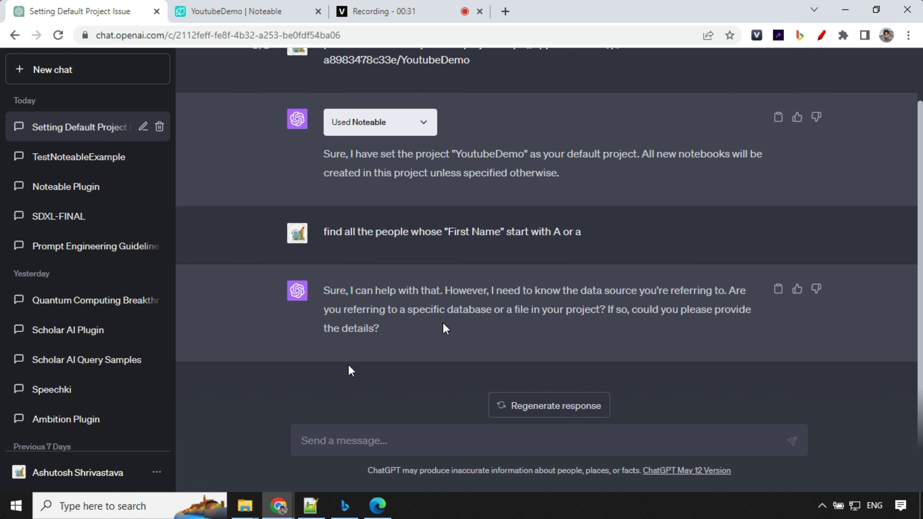
left_click(384, 433)
type("please use ")
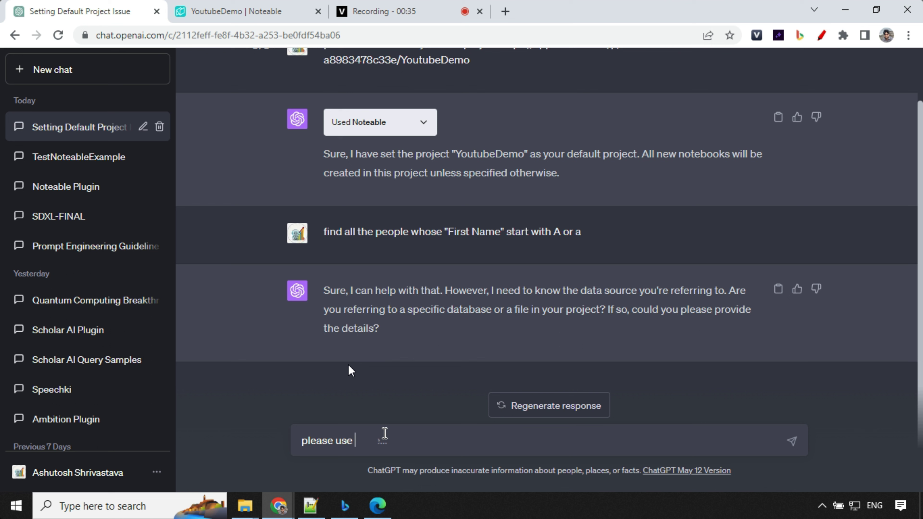
type("people.csv")
key("Return")
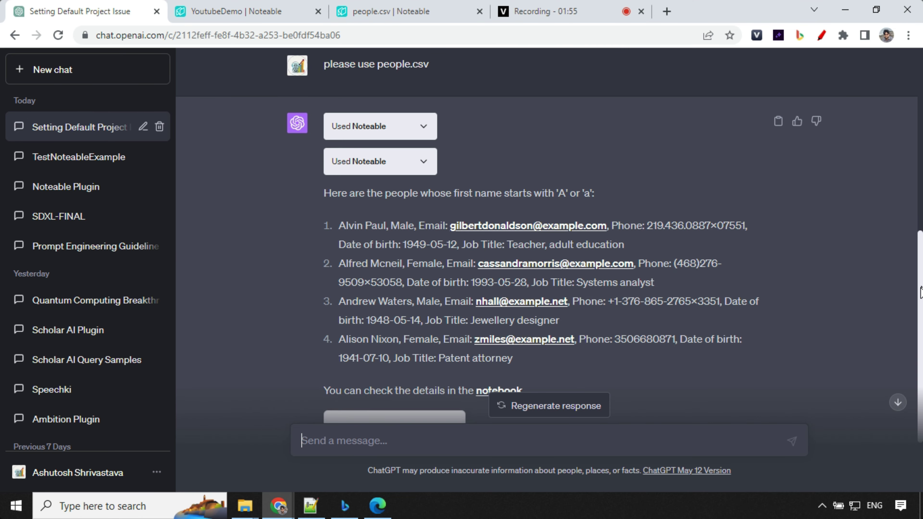
scroll(378, 152, "down", 2)
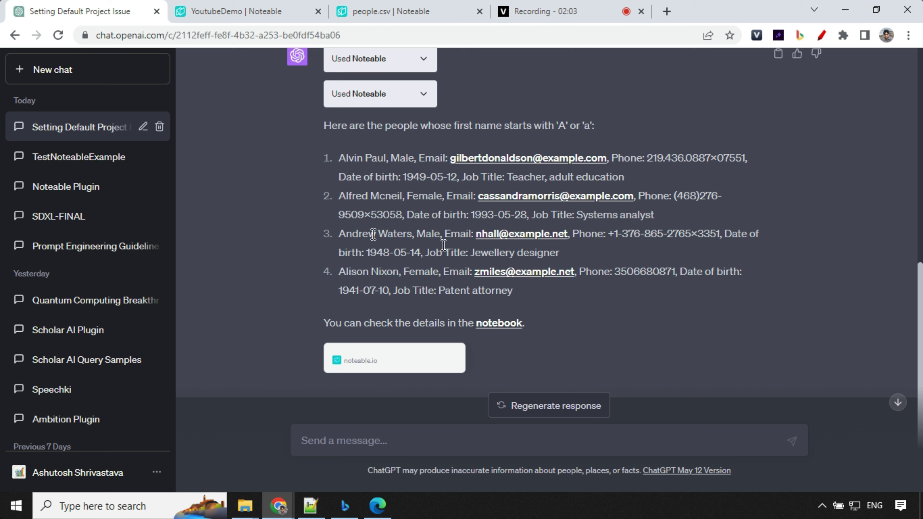
- Open name_query.ipynb from the answer's notebook link and scroll its four-row result table
left_click(503, 323)
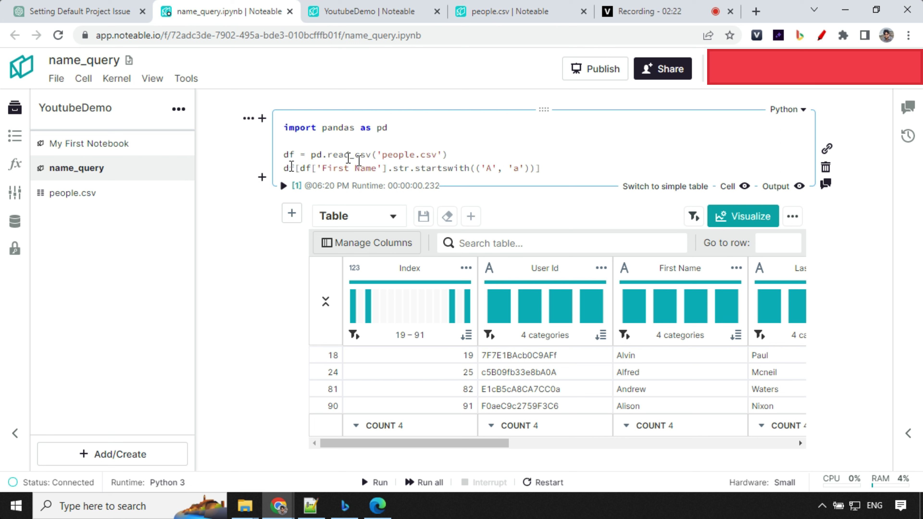
scroll(431, 160, "down", 2)
scroll(448, 172, "up", 2)
scroll(637, 271, "down", 2)
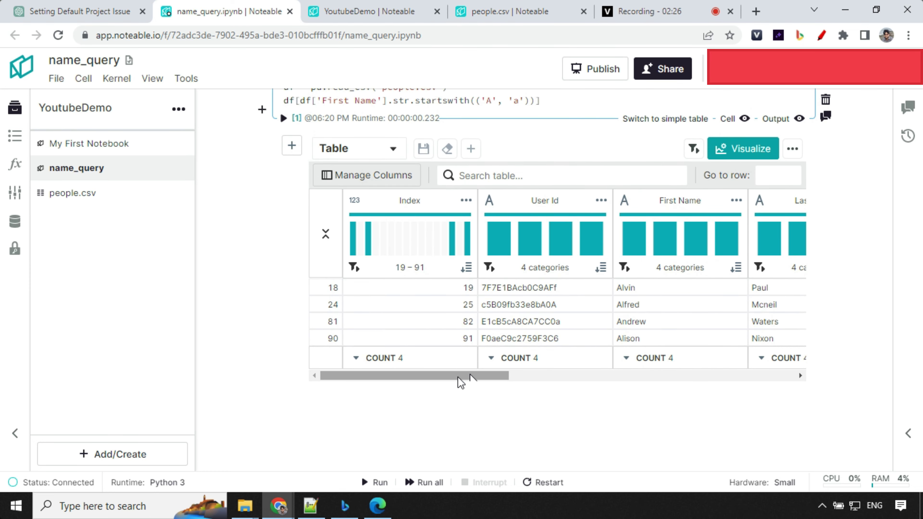
left_click_drag(459, 375, 449, 345)
- Back in ChatGPT, request a pie chart of the "Sex" distribution and review the resulting chart
left_click(62, 10)
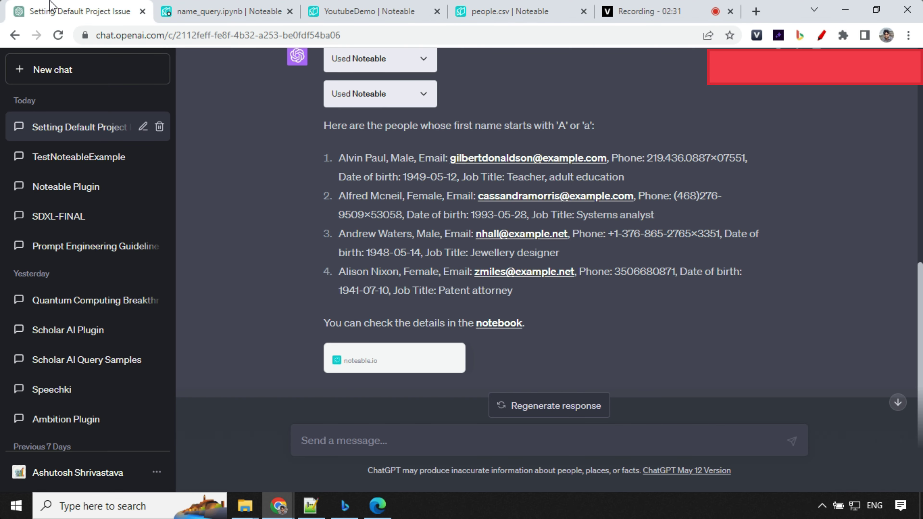
type("Create a pie chart showing the distribution of \"Sex\" in the datase")
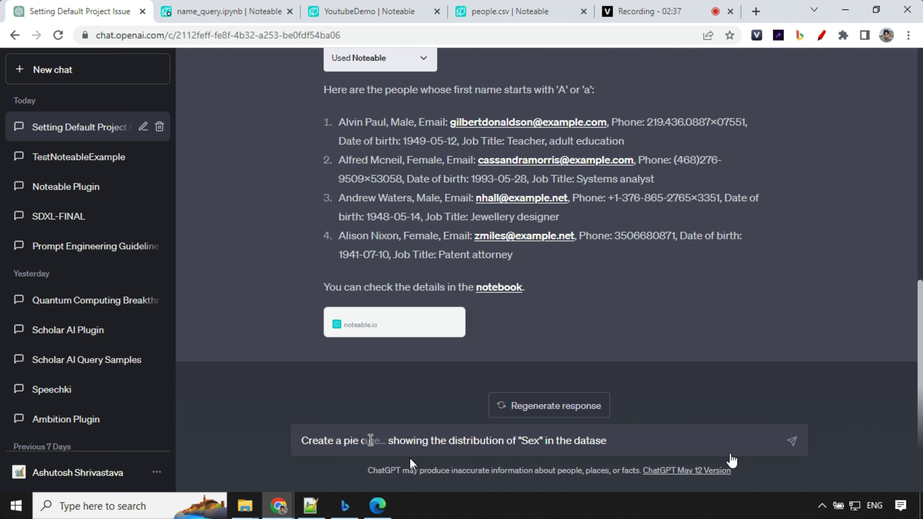
type("t")
key("Return")
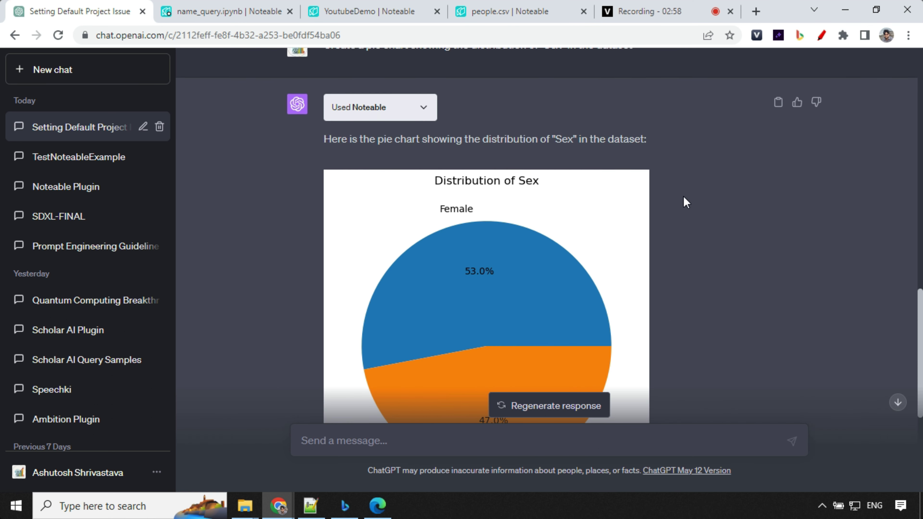
scroll(472, 199, "up", 2)
scroll(473, 198, "down", 4)
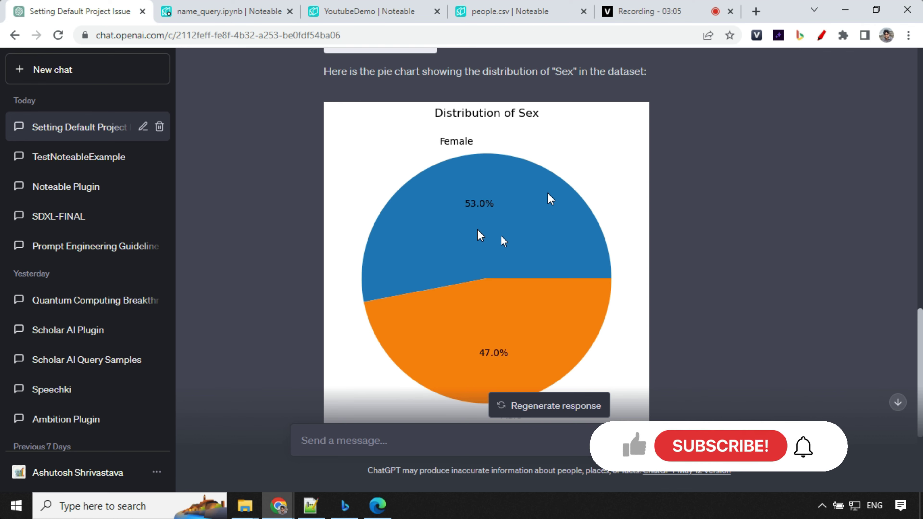
scroll(481, 234, "down", 4)
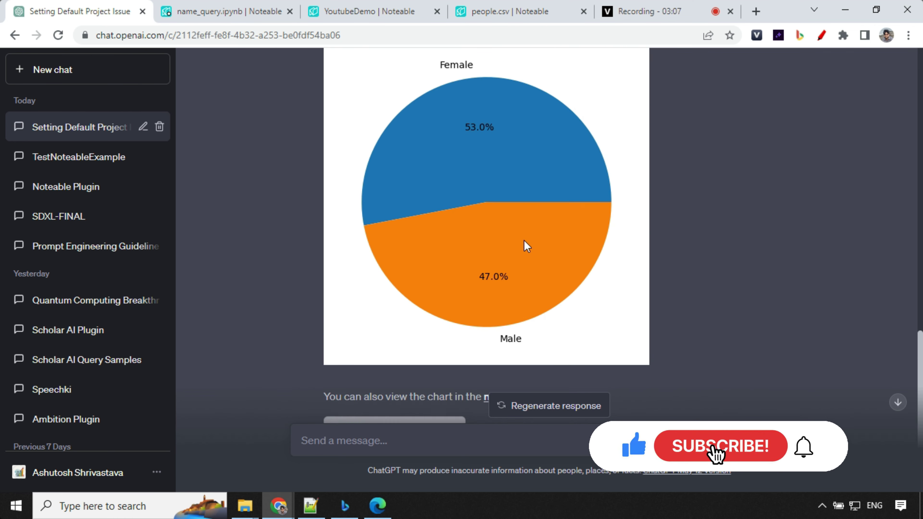
scroll(531, 252, "up", 4)
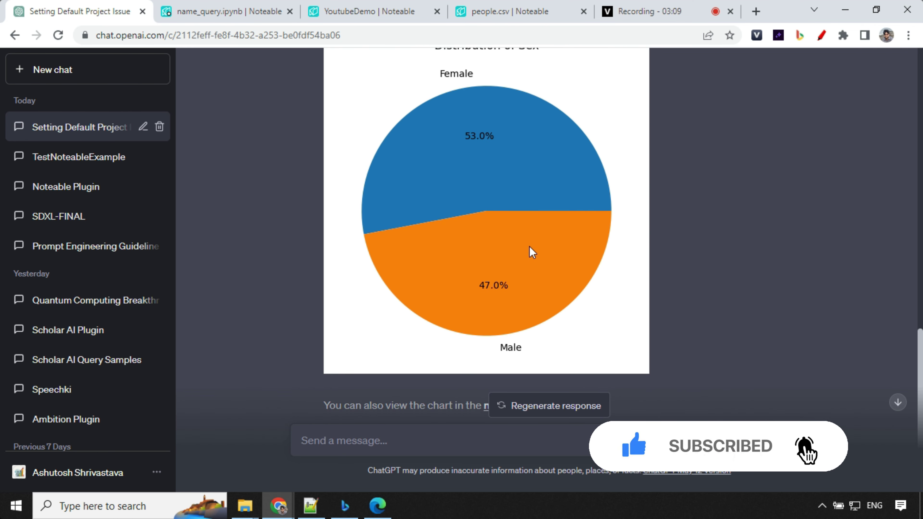
scroll(544, 190, "up", 2)
scroll(544, 190, "down", 4)
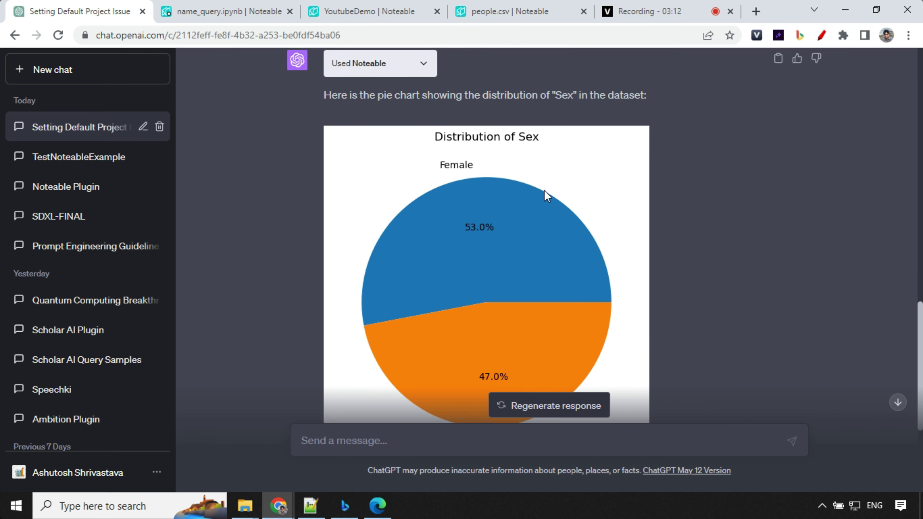
- Inspect the new matplotlib cell and its Distribution of Sex pie chart in name_query.ipynb
left_click(255, 7)
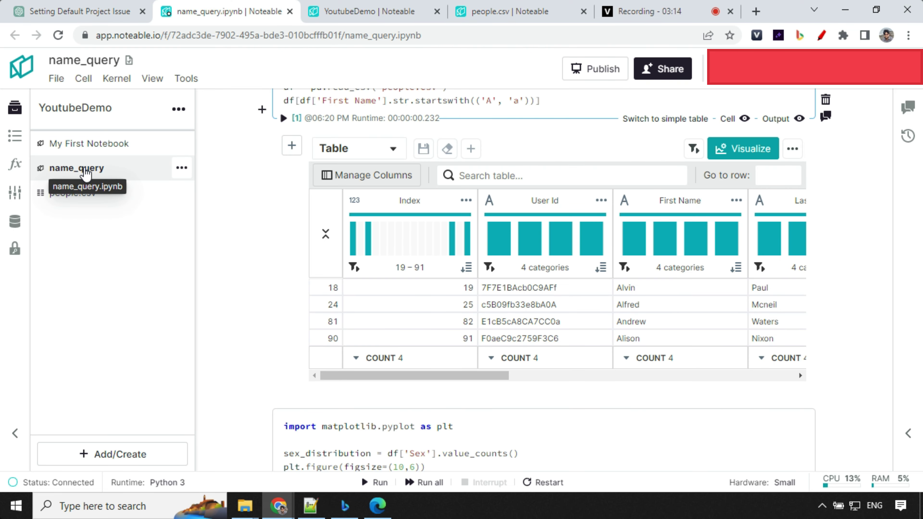
scroll(430, 278, "down", 9)
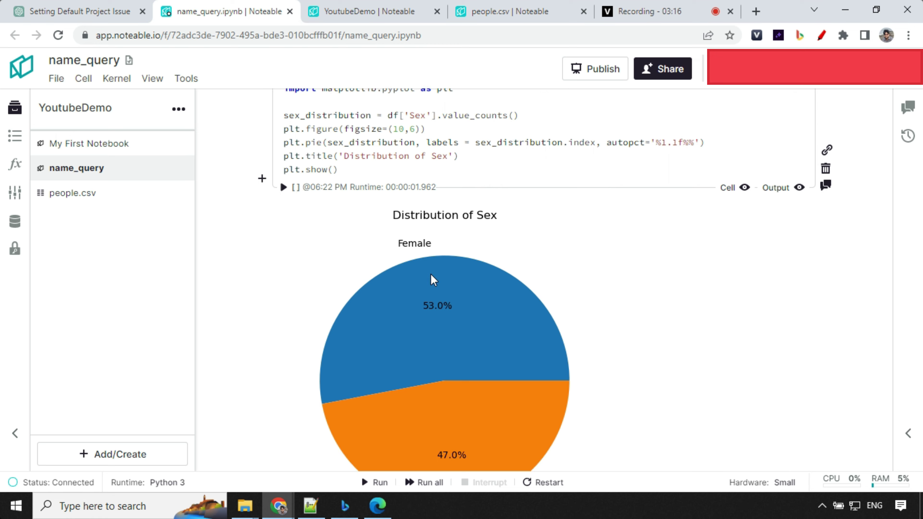
scroll(221, 185, "up", 1)
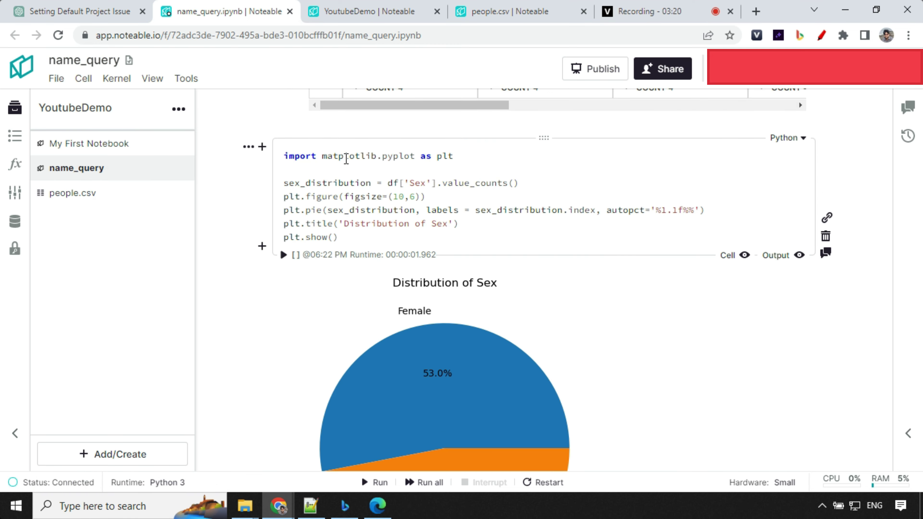
scroll(379, 183, "down", 2)
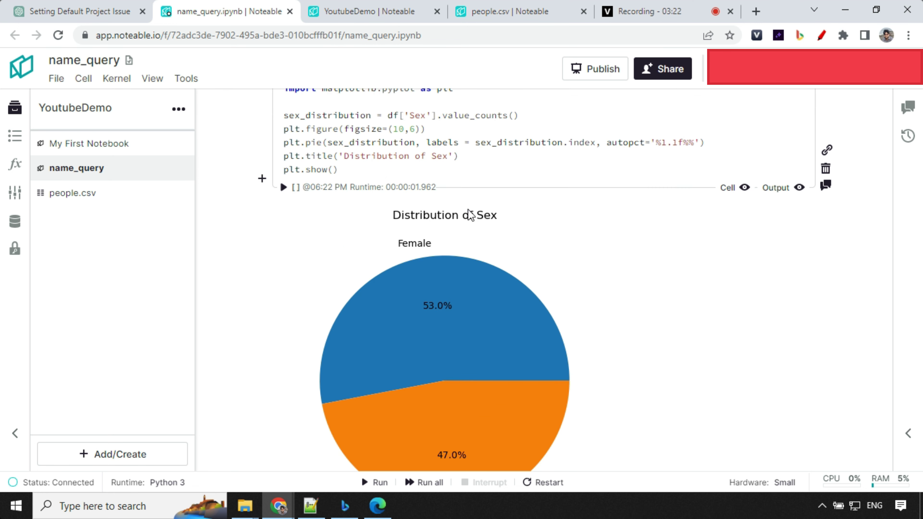
left_click_drag(283, 115, 400, 209)
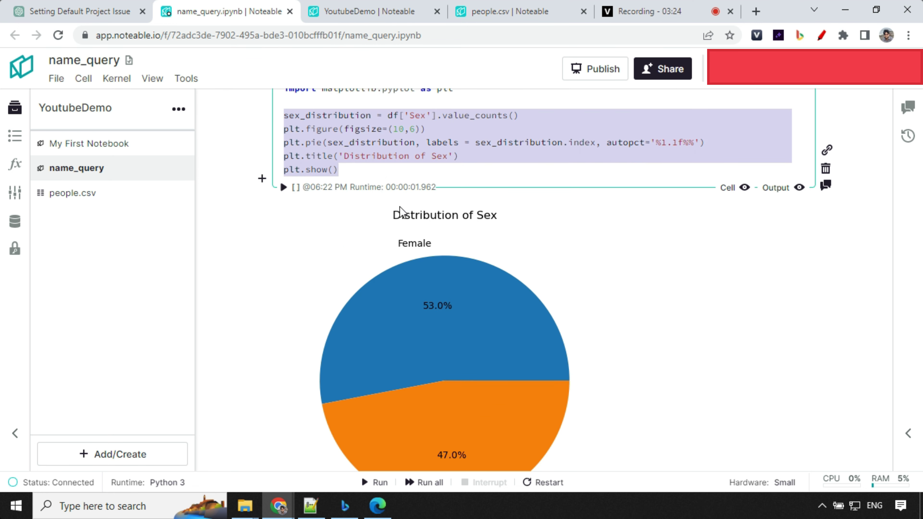
scroll(419, 228, "down", 4)
scroll(540, 303, "up", 4)
- In ChatGPT, paste and send the prompt to extract and count email domains
left_click(64, 11)
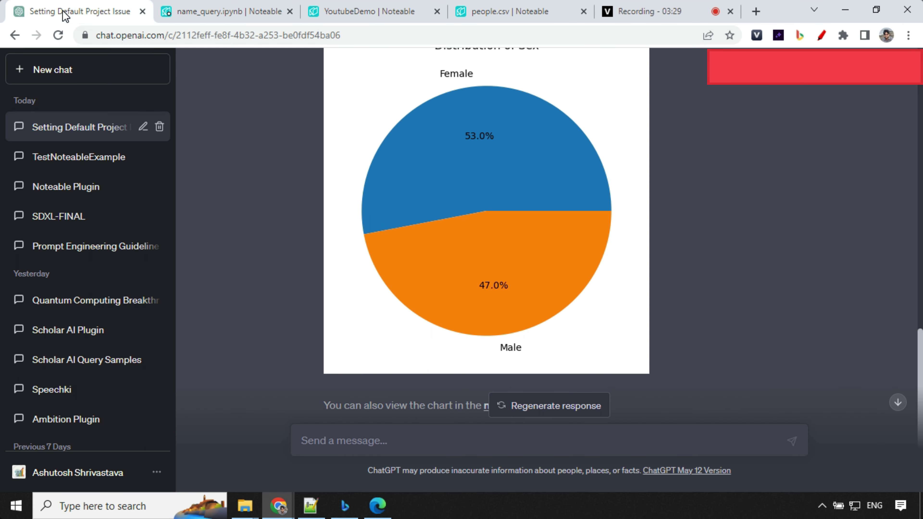
scroll(508, 407, "down", 3)
type("Extract the domain from the \"Email\" column (the part after '@') and analyze the most common email domains")
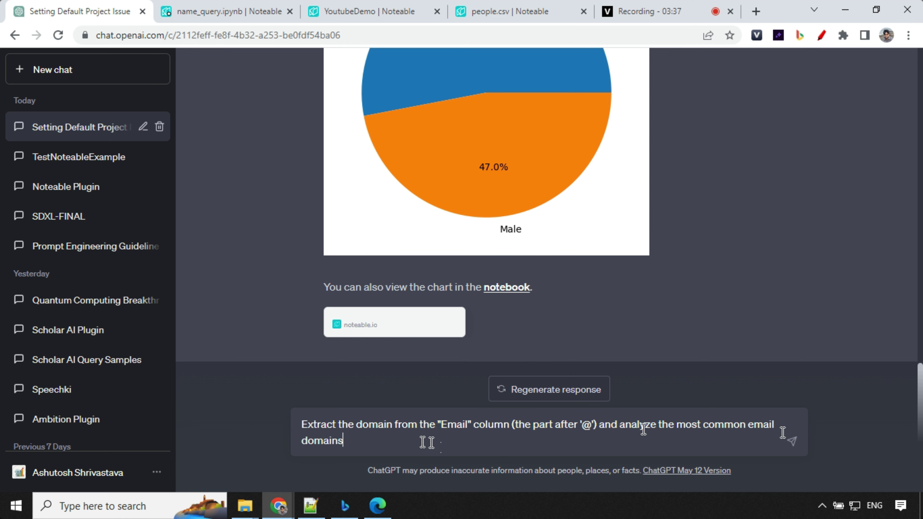
left_click(793, 440)
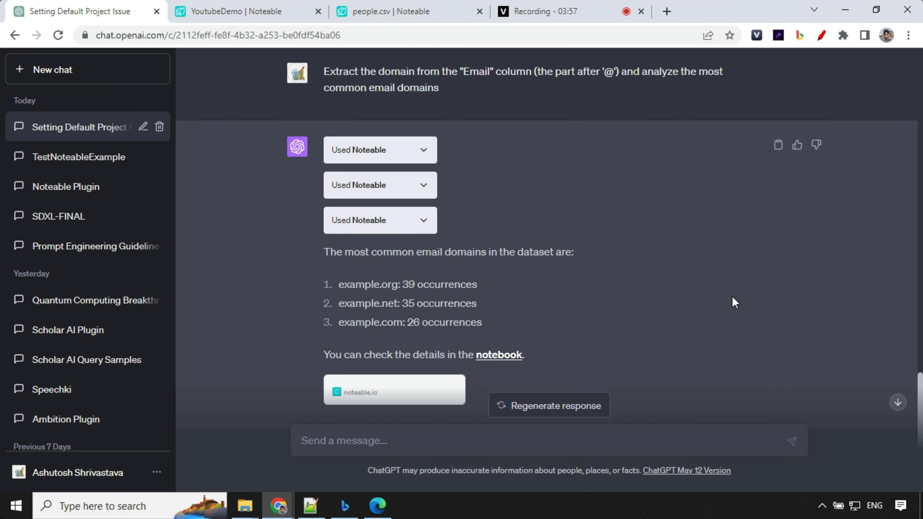